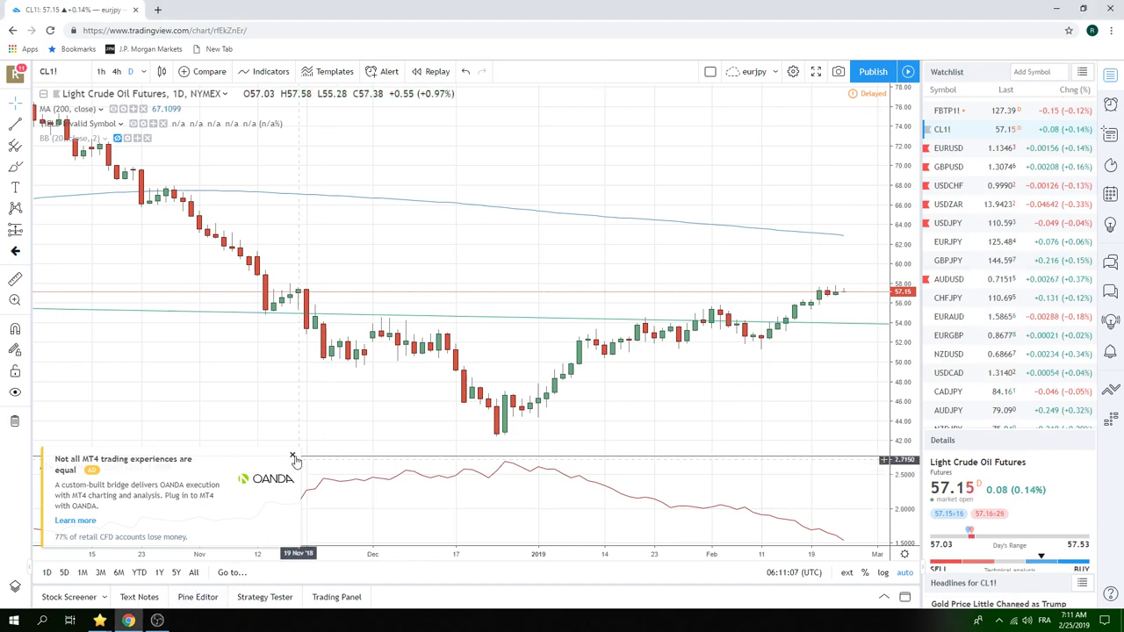
Close the OANDA ad and the no-ads upgrade offer, then zoom into the CL1! daily chart.
left_click(293, 456)
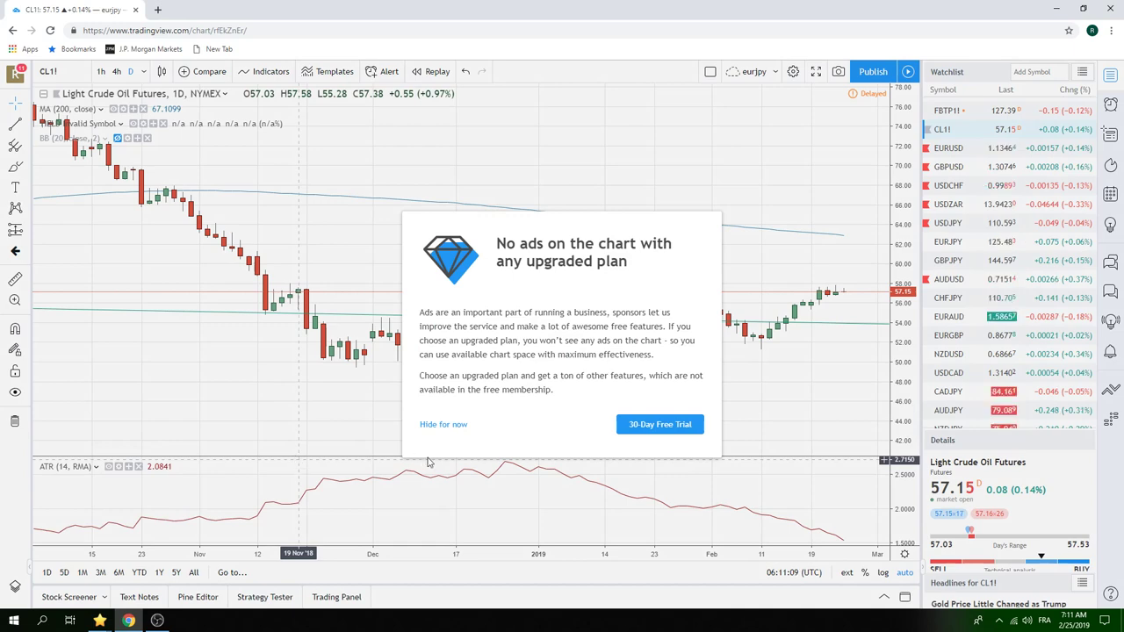
left_click(443, 424)
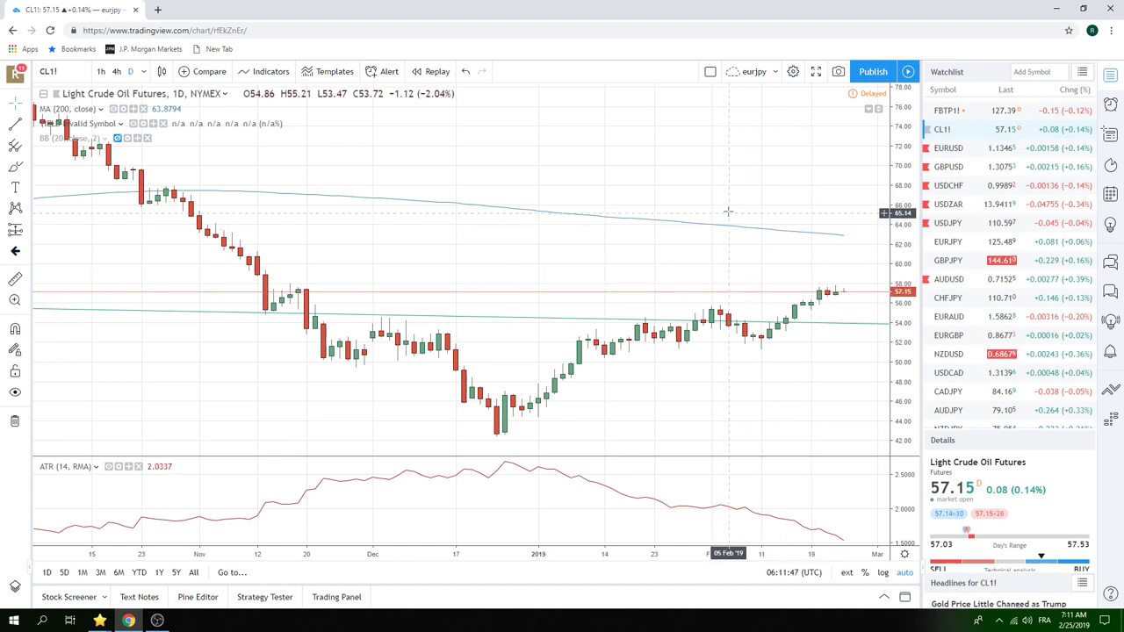
scroll(671, 214, "up", 2)
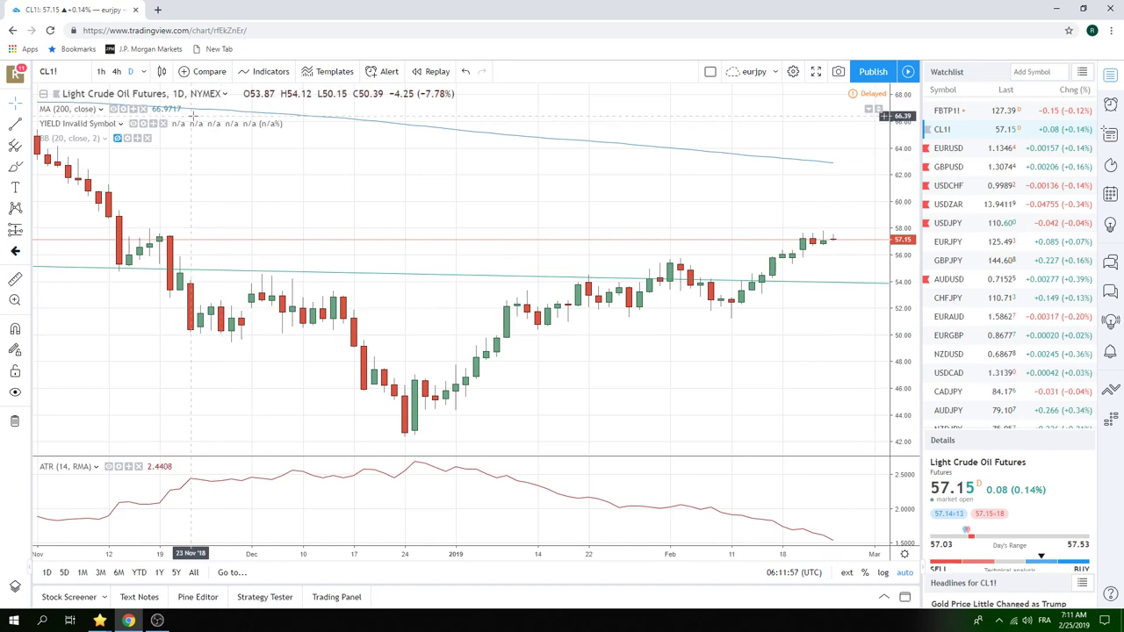
Switch the CL1! crude oil chart to 4-hour (240-minute) candles and readjust the zoom.
left_click(116, 71)
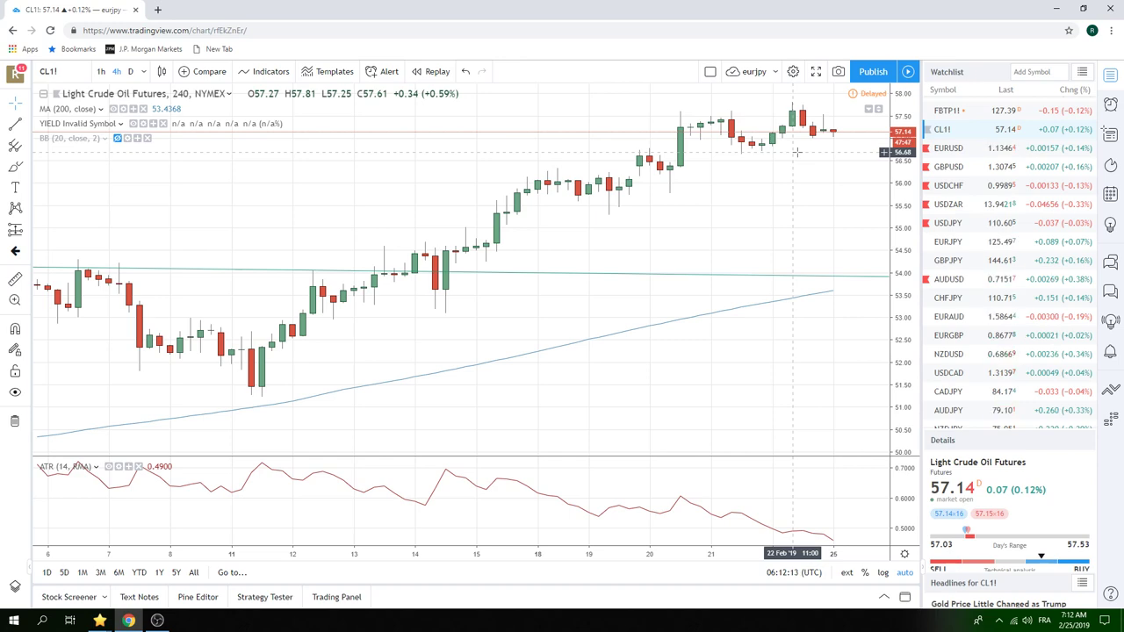
scroll(765, 189, "down", 2)
scroll(766, 189, "down", 6)
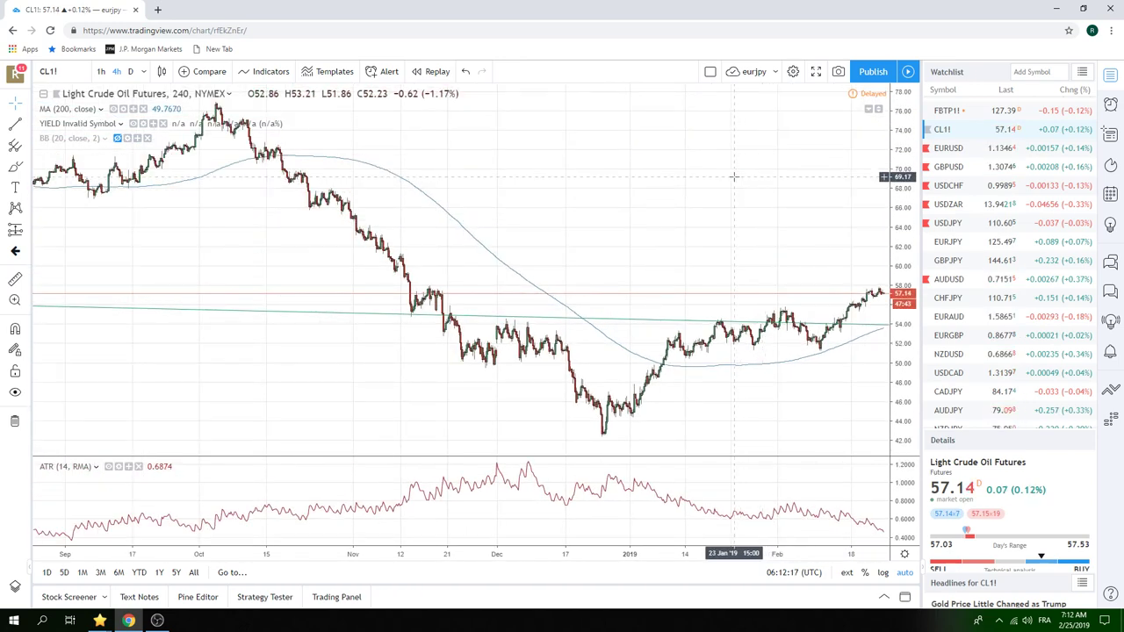
scroll(725, 185, "up", 4)
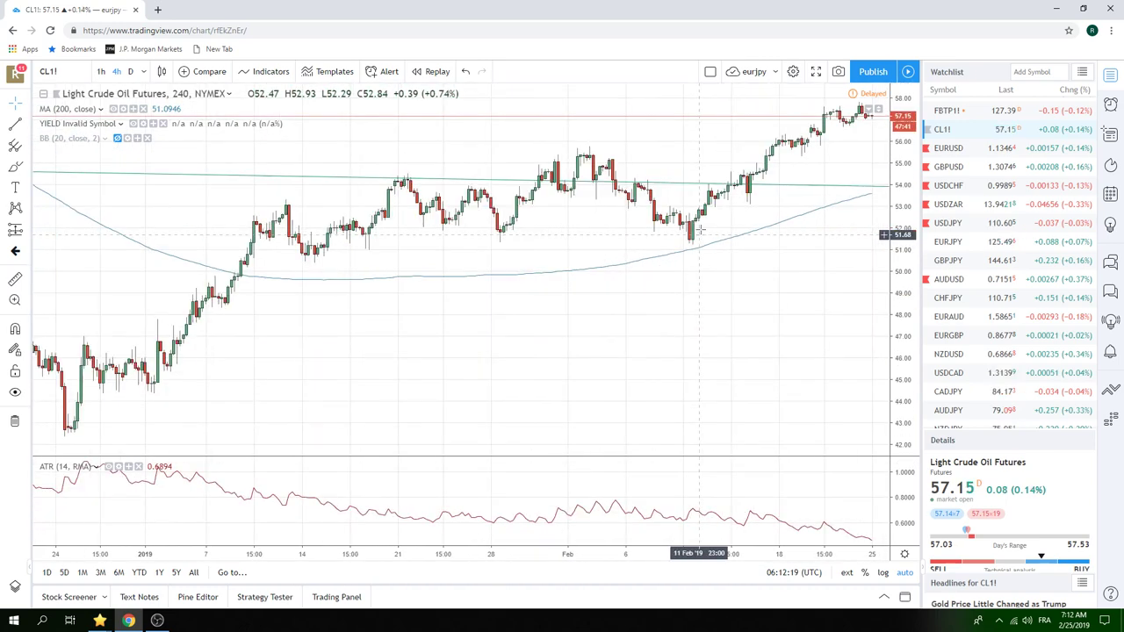
scroll(698, 219, "up", 2)
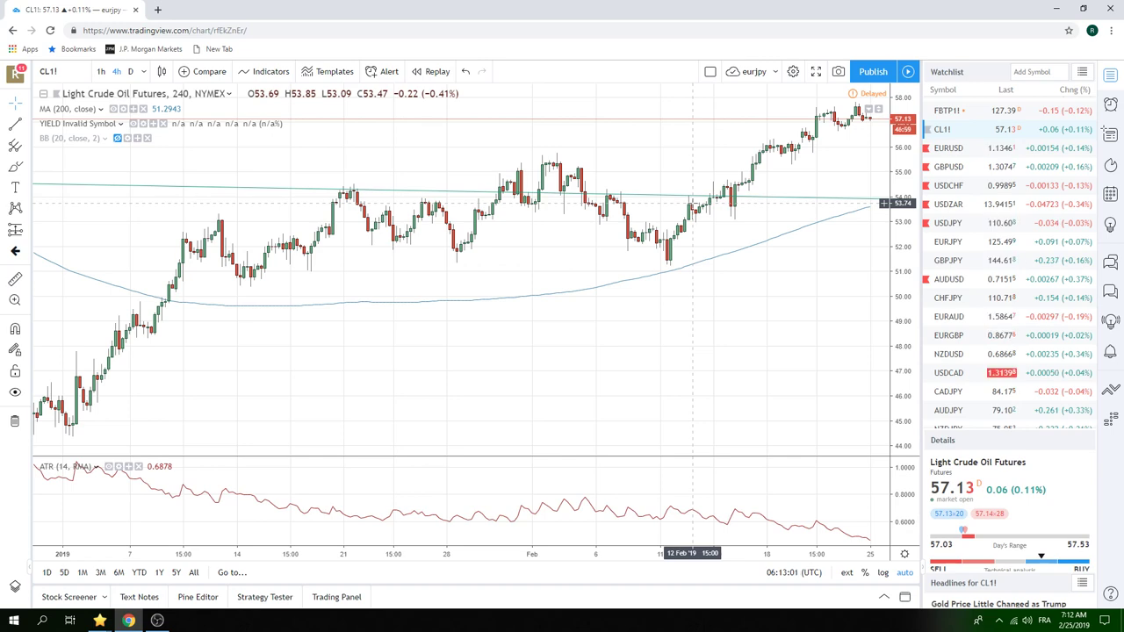
Load EURJPY from the watchlist and adjust the zoom on its 4-hour chart.
left_click(976, 245)
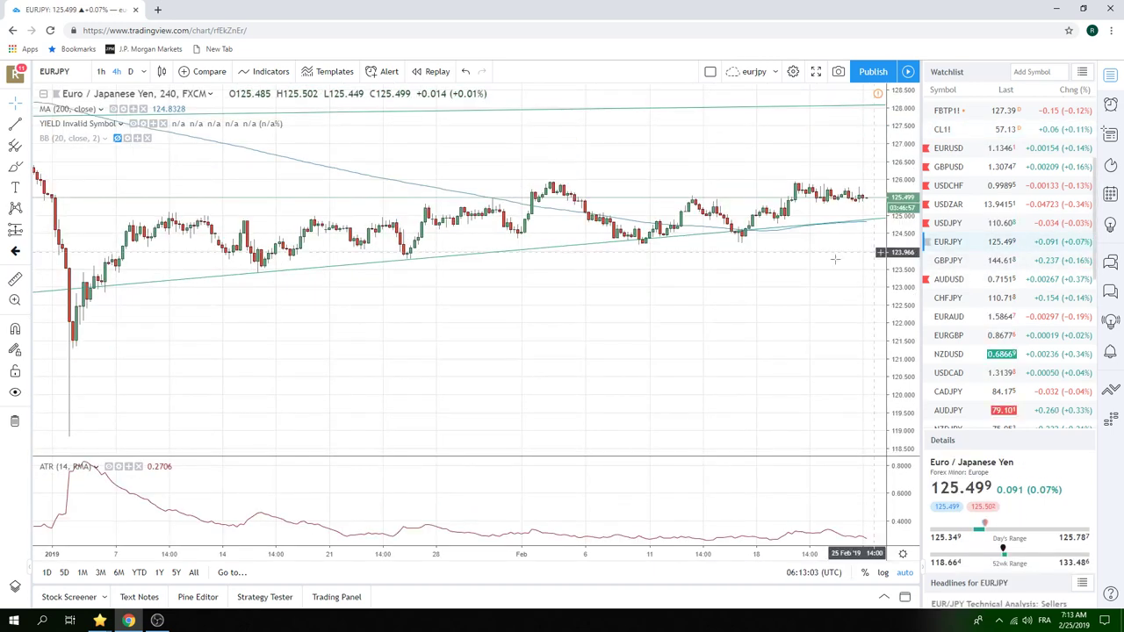
scroll(653, 371, "up", 3)
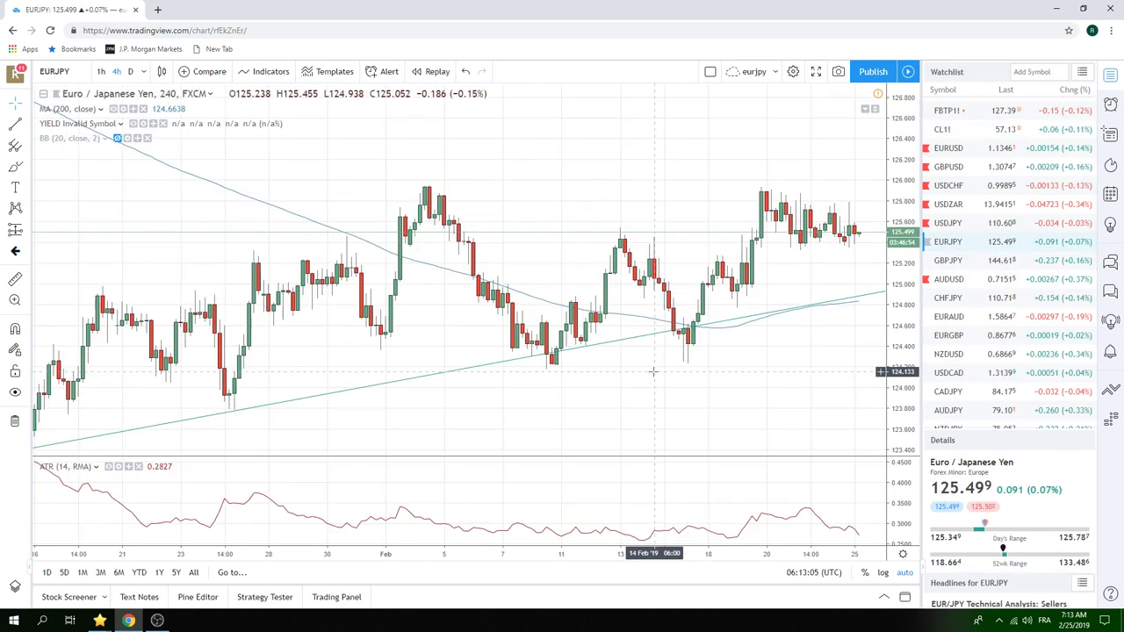
scroll(658, 343, "down", 4)
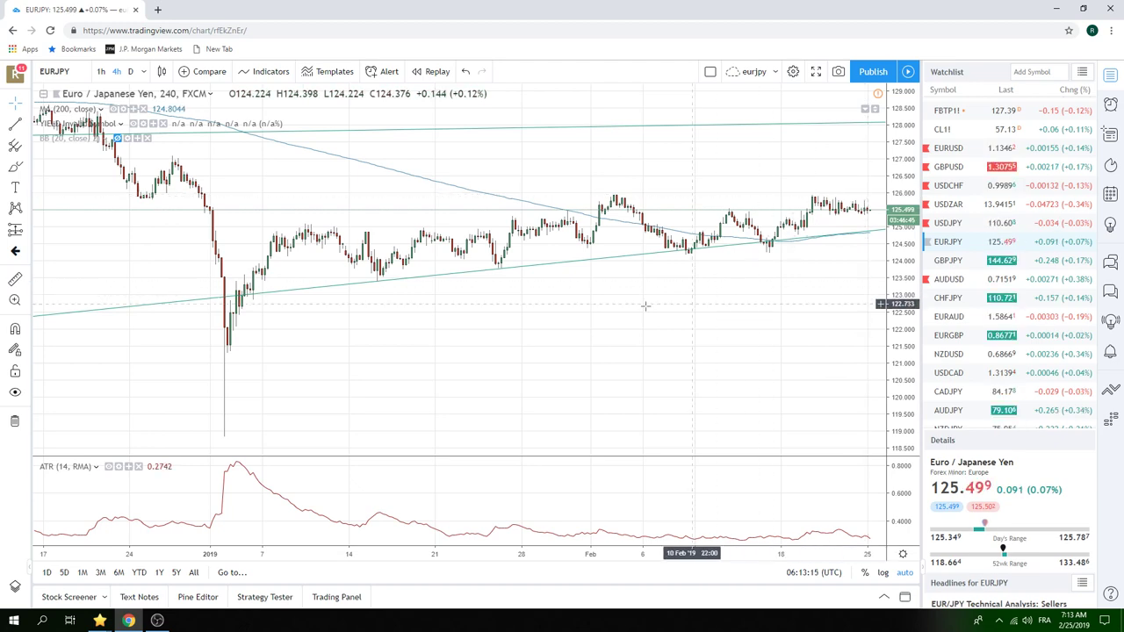
scroll(409, 246, "up", 3)
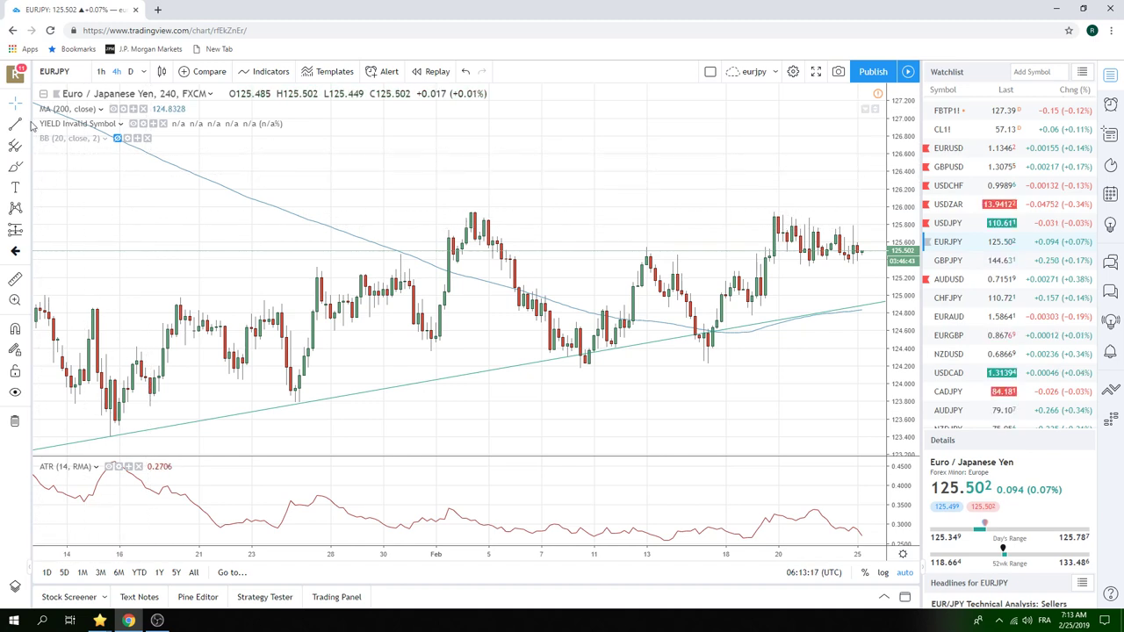
Draw an Extended trend line from the 19 Feb high to near 25 Feb on EURJPY.
left_click(27, 125)
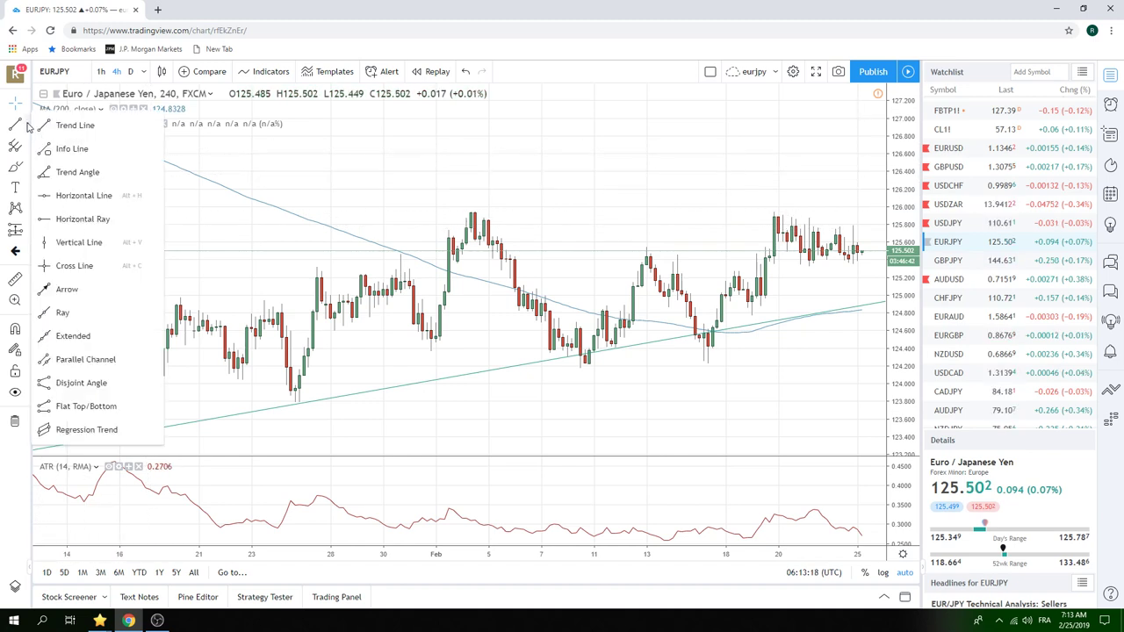
left_click(108, 337)
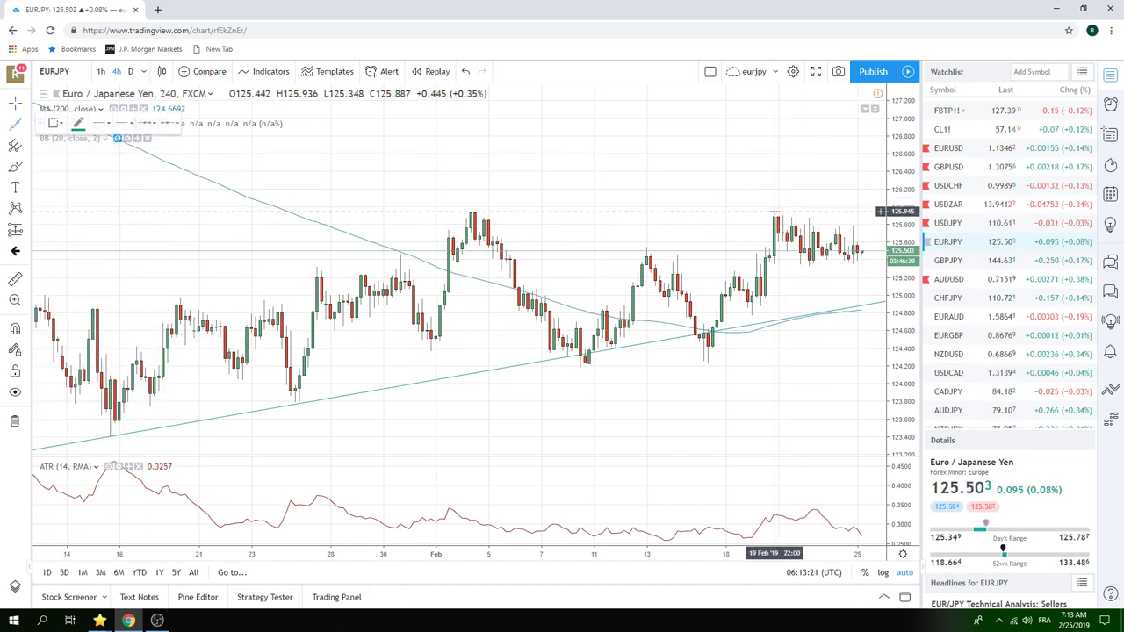
left_click(773, 212)
left_click(866, 228)
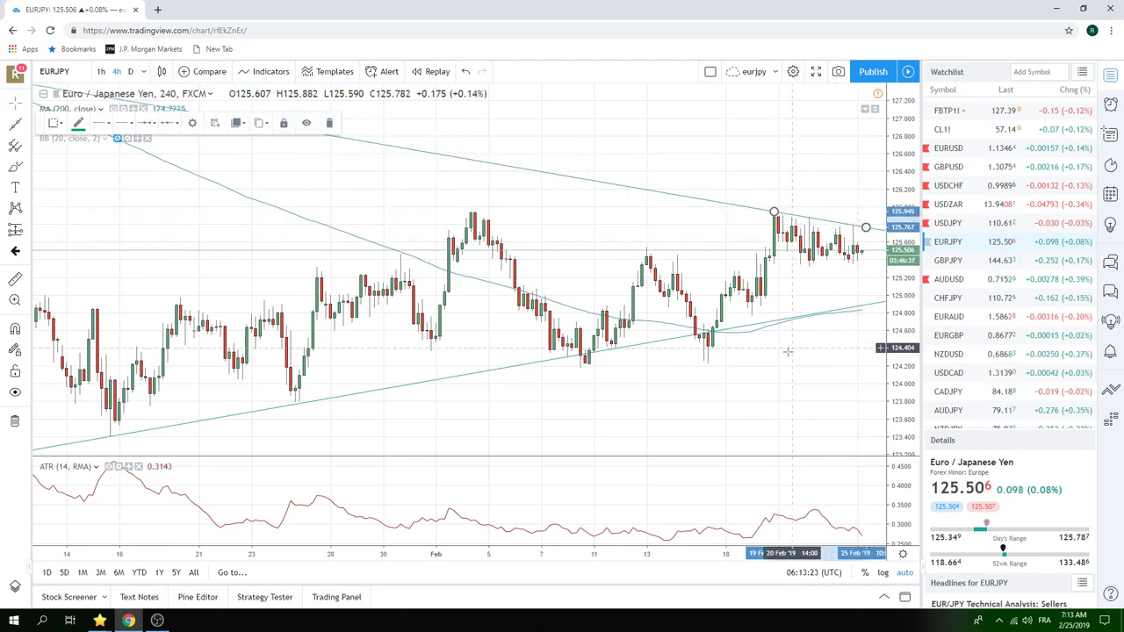
scroll(807, 273, "down", 4)
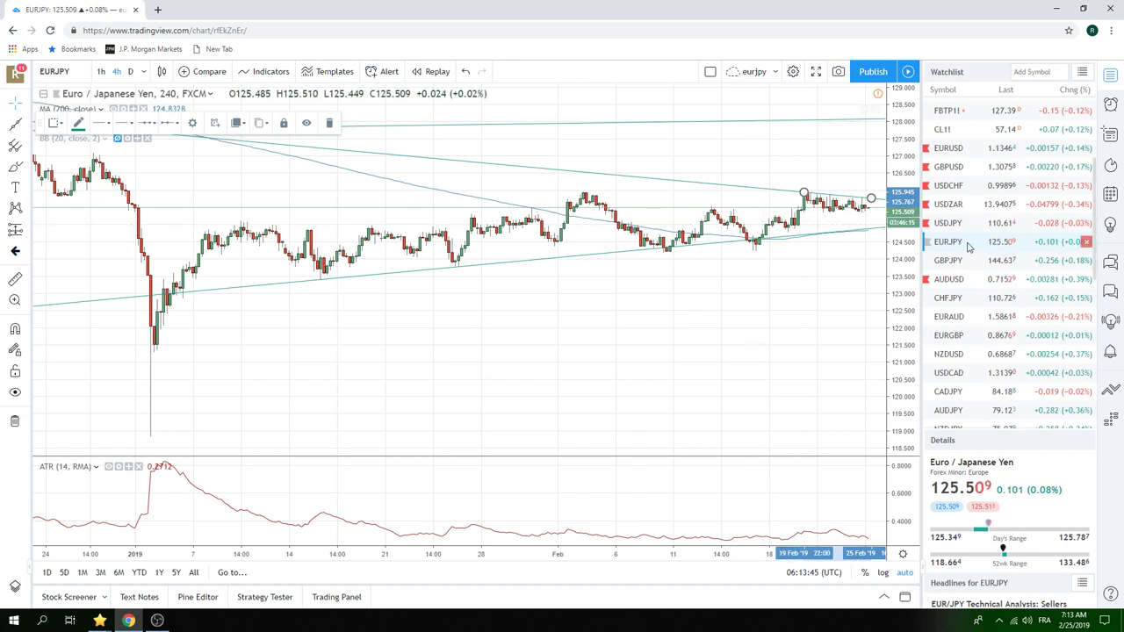
Load BTCUSD and zoom its 4-hour chart to early January through late February.
scroll(966, 244, "down", 3)
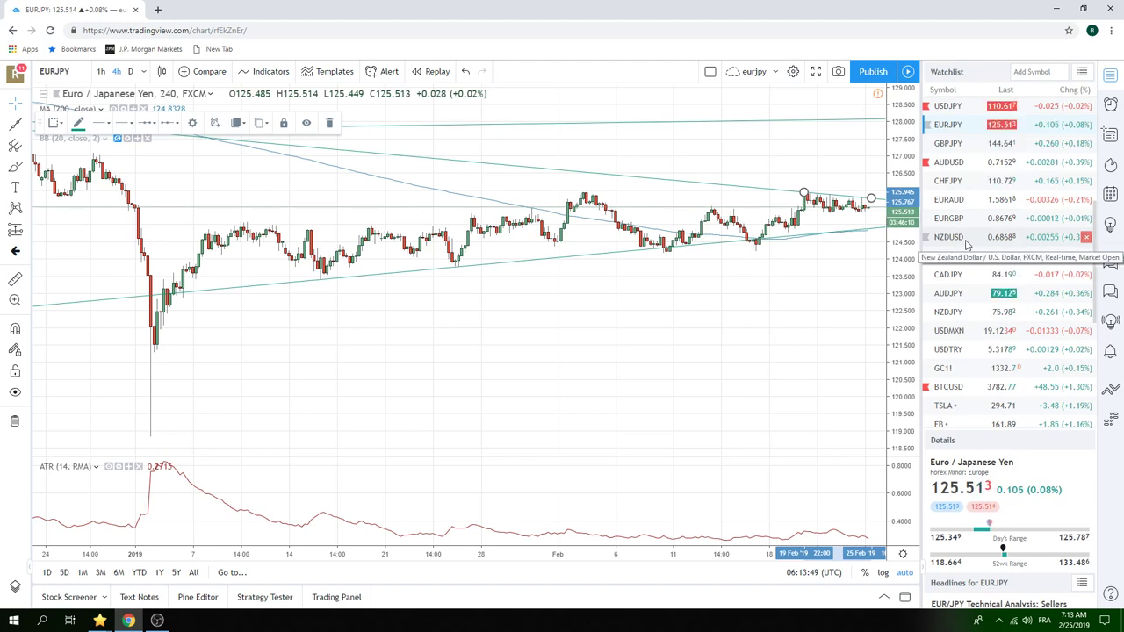
left_click(948, 387)
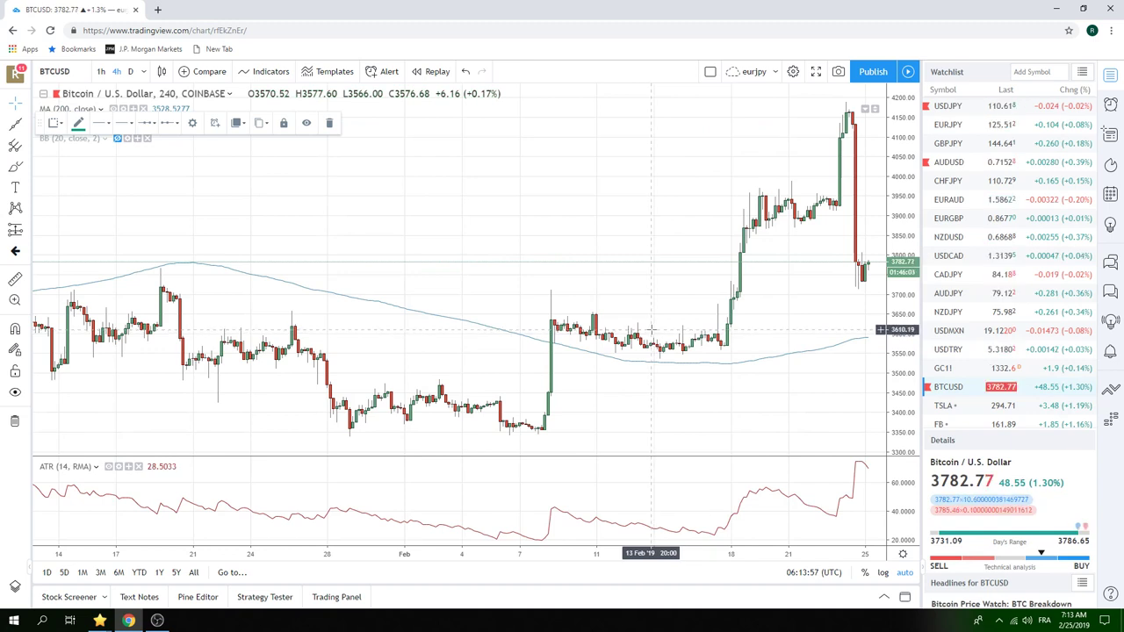
scroll(662, 287, "down", 3)
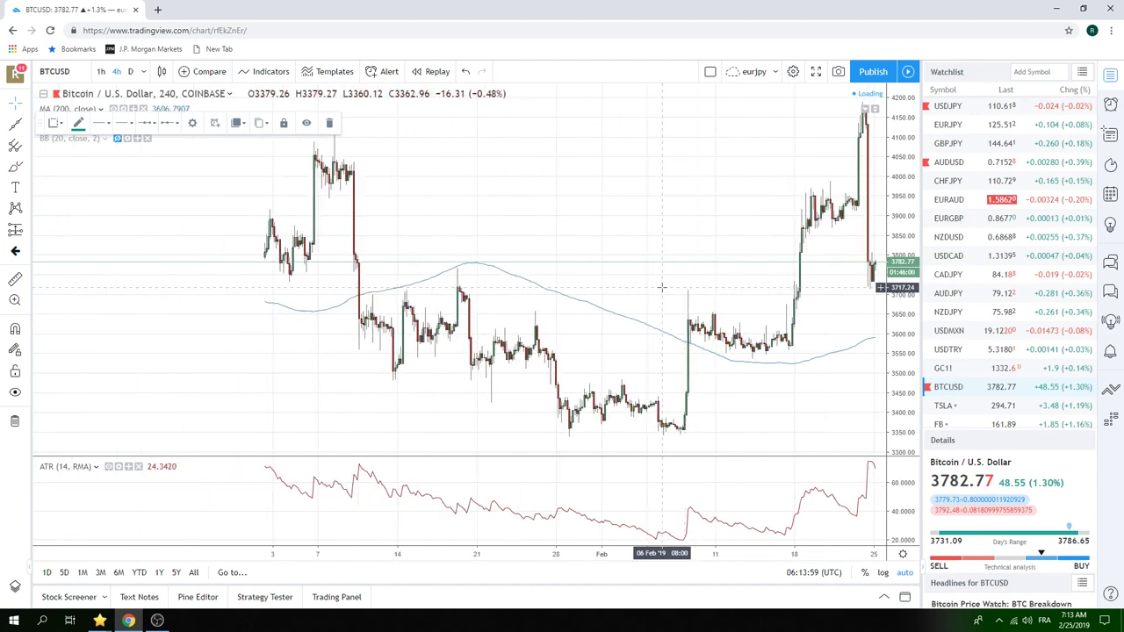
scroll(662, 287, "down", 5)
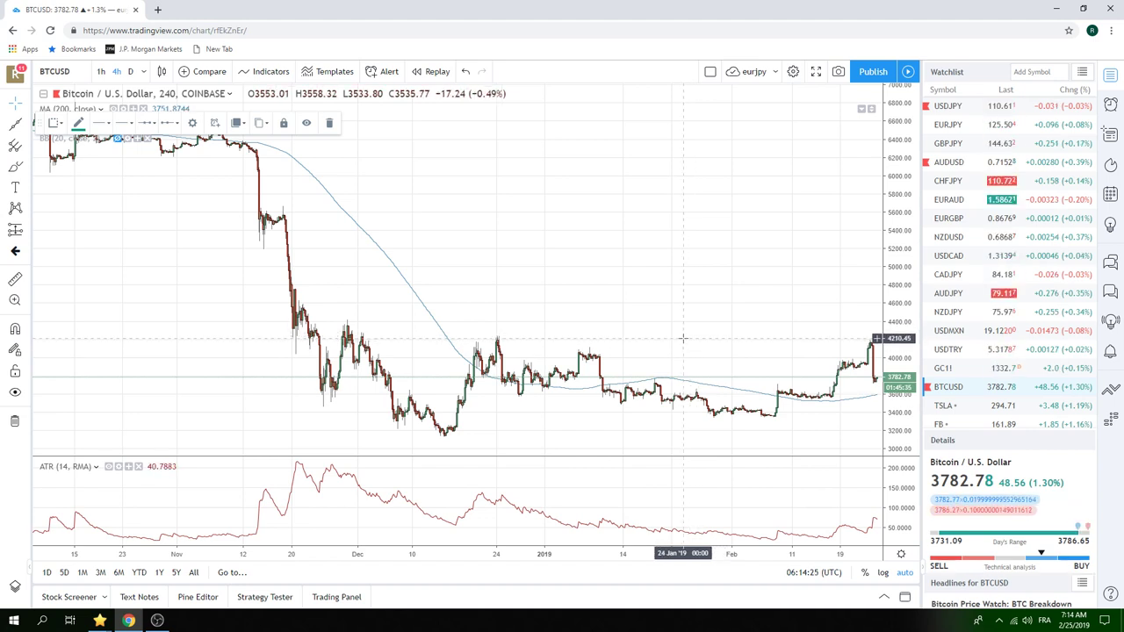
scroll(695, 358, "up", 5)
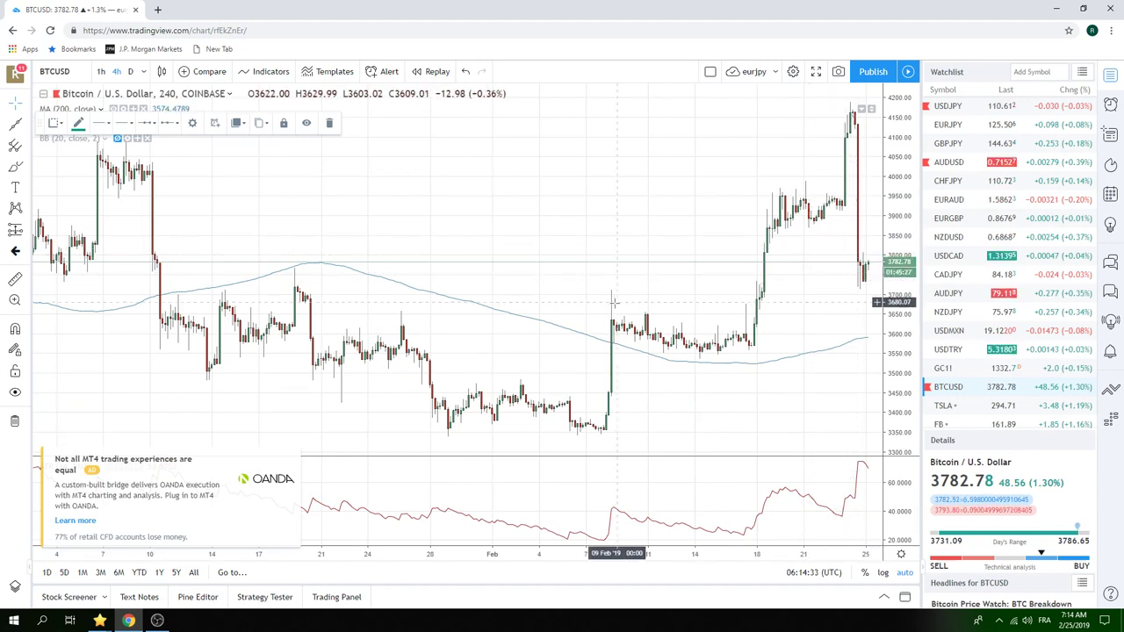
scroll(613, 372, "down", 3)
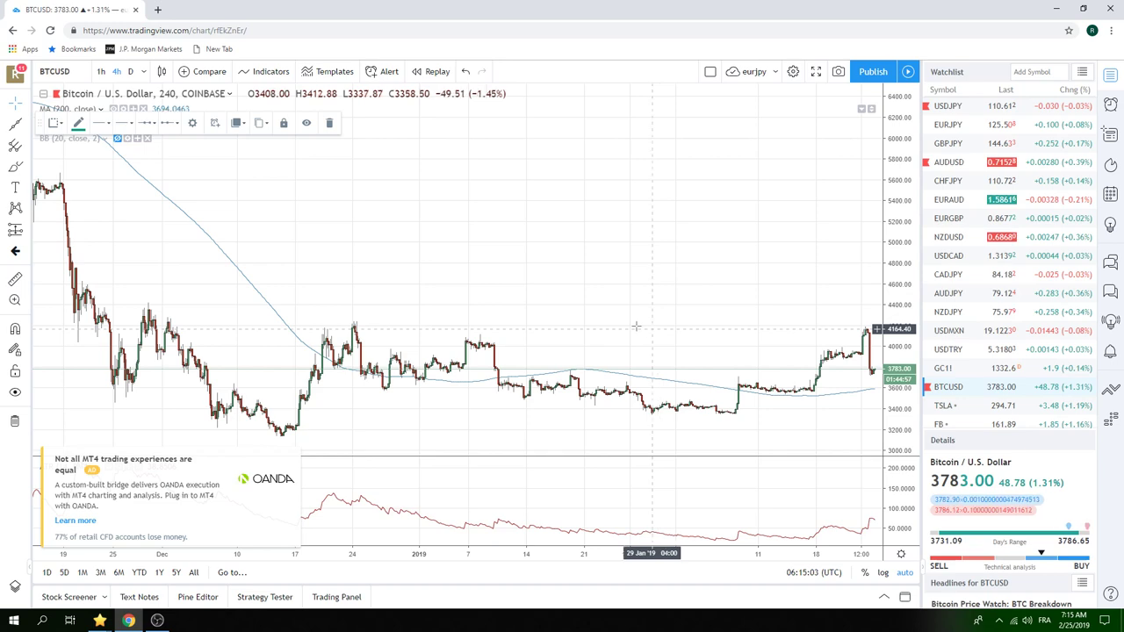
scroll(195, 194, "up", 5)
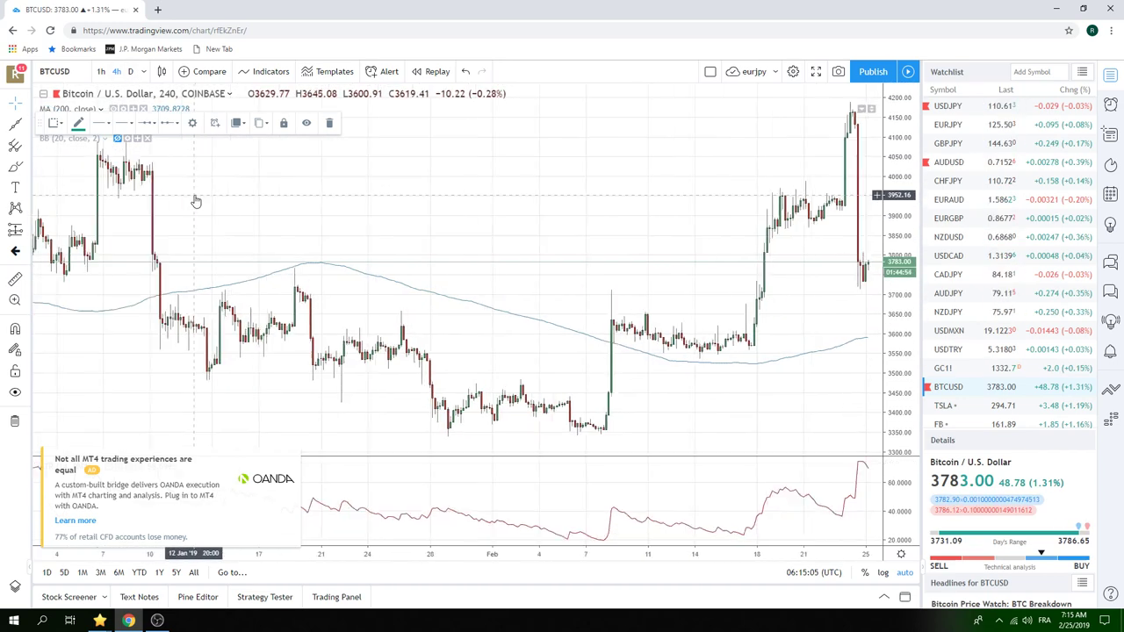
View Bitcoin on daily bars, then load USDCAD from the watchlist.
left_click(130, 72)
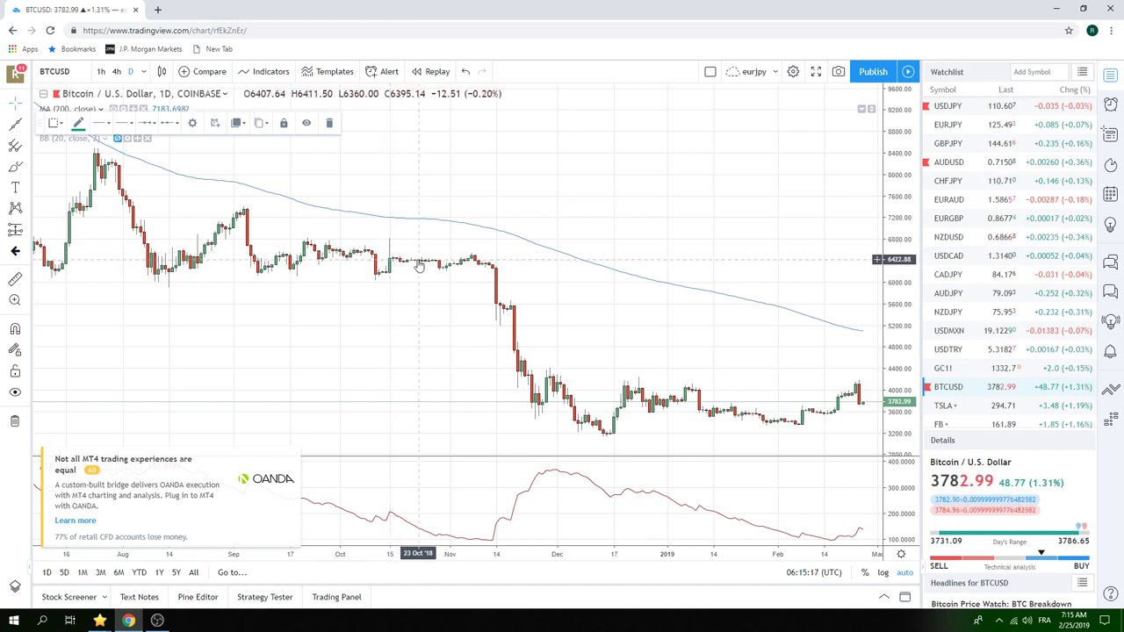
left_click(948, 255)
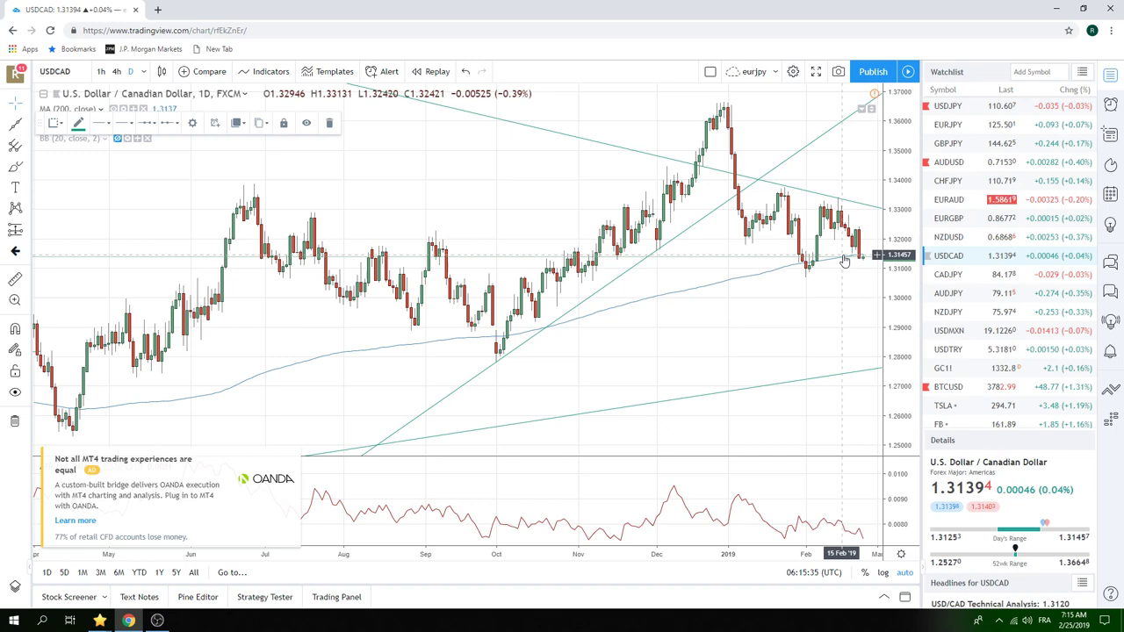
Load the CADJPY daily chart from the watchlist and scroll the watchlist up.
left_click(961, 277)
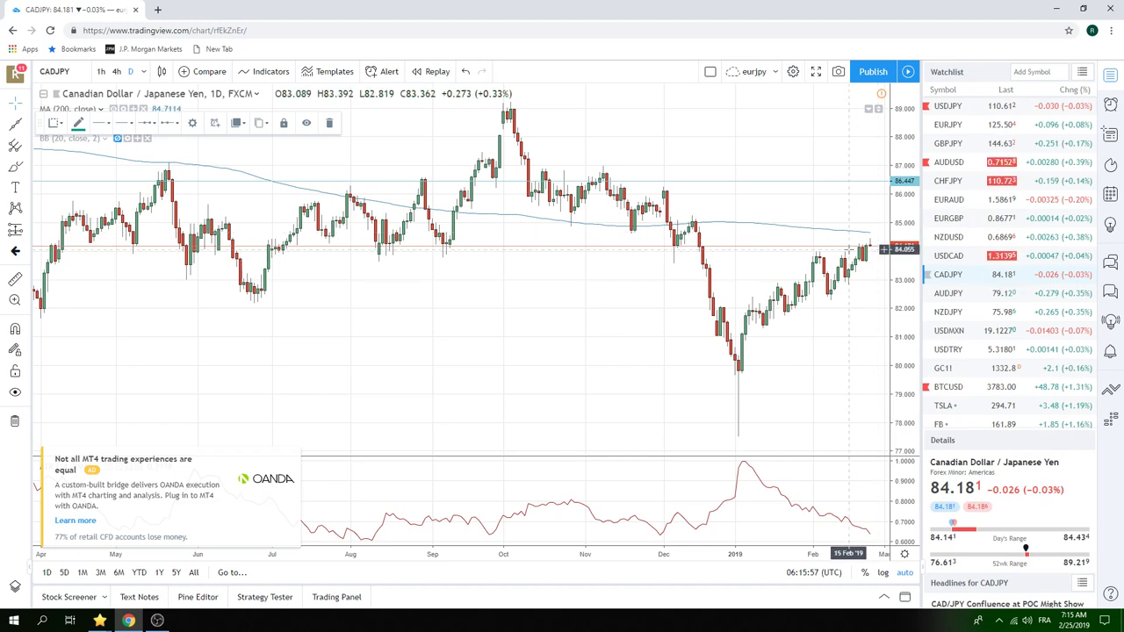
scroll(969, 254, "up", 2)
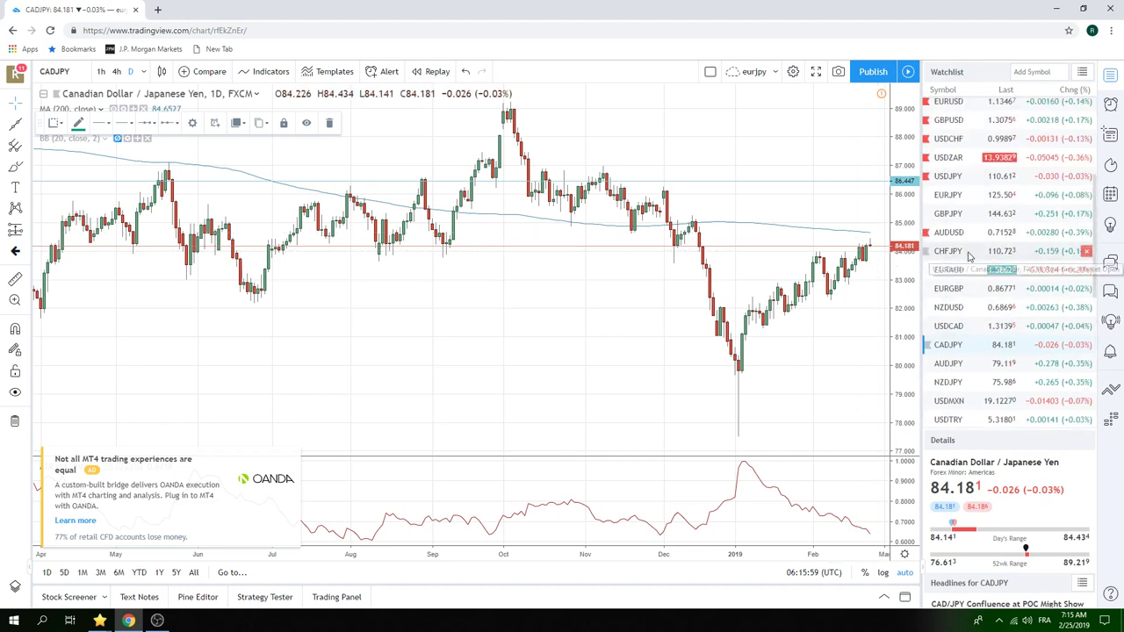
Load USDJPY from the watchlist to see its daily chart with converging trendlines.
left_click(948, 176)
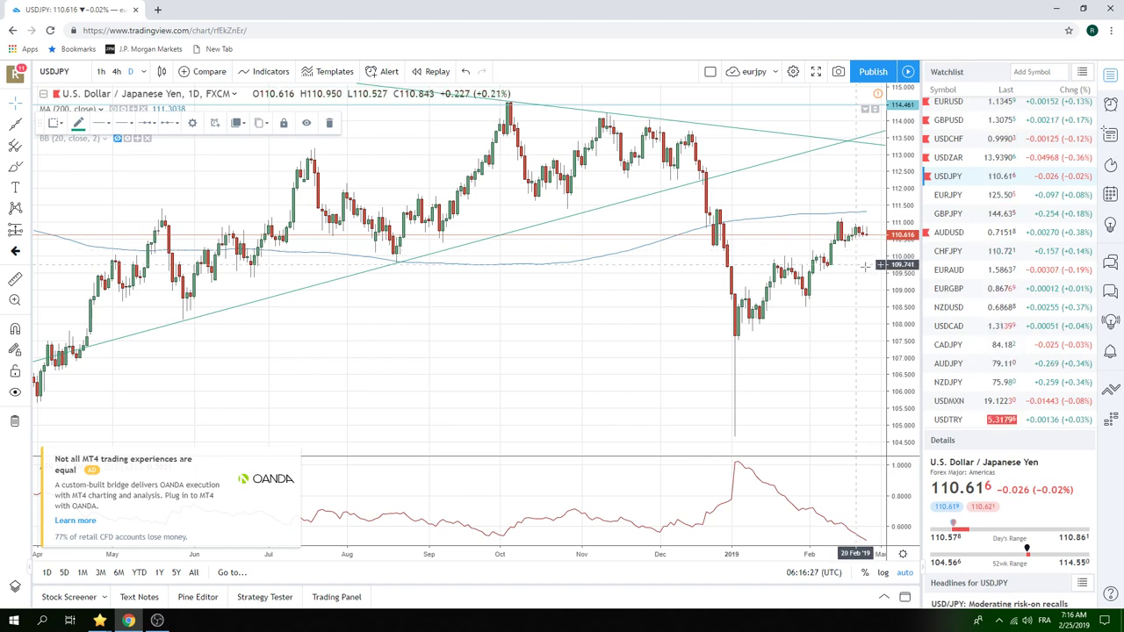
Scroll to the top of the watchlist and load ES1! S&P 500 E-mini futures.
scroll(997, 391, "up", 1)
scroll(999, 386, "up", 3)
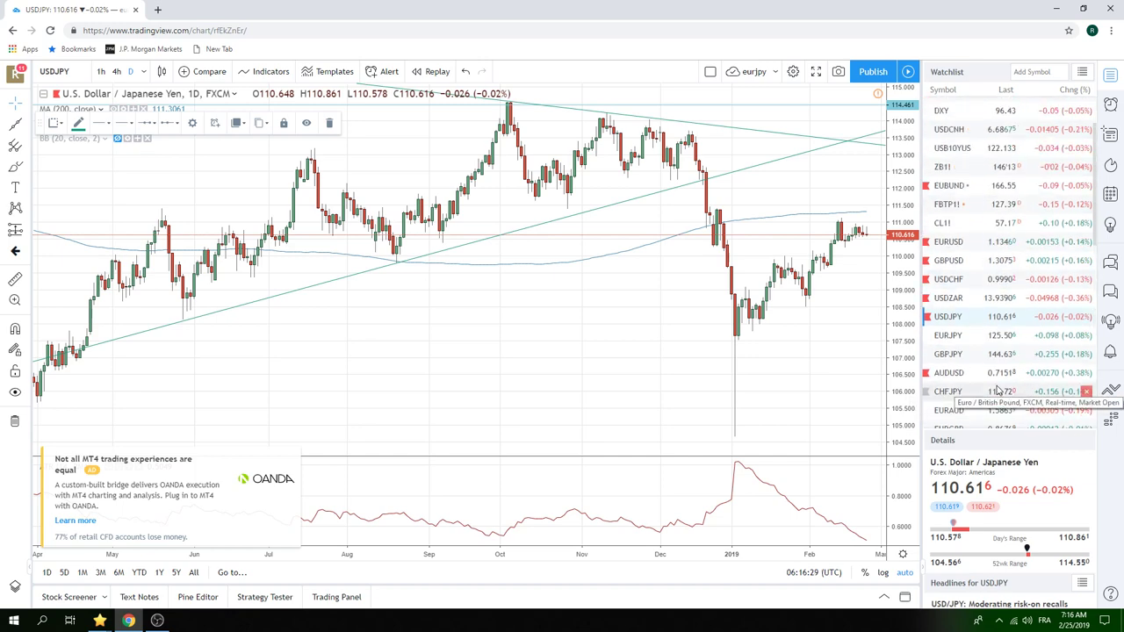
scroll(1016, 305, "up", 1)
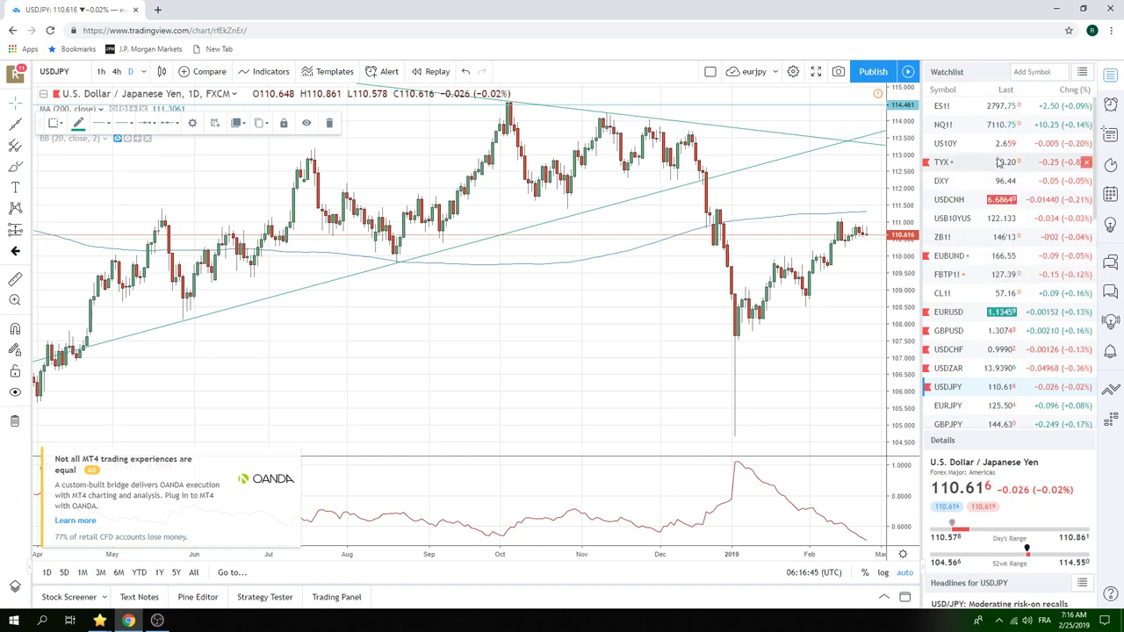
left_click(989, 106)
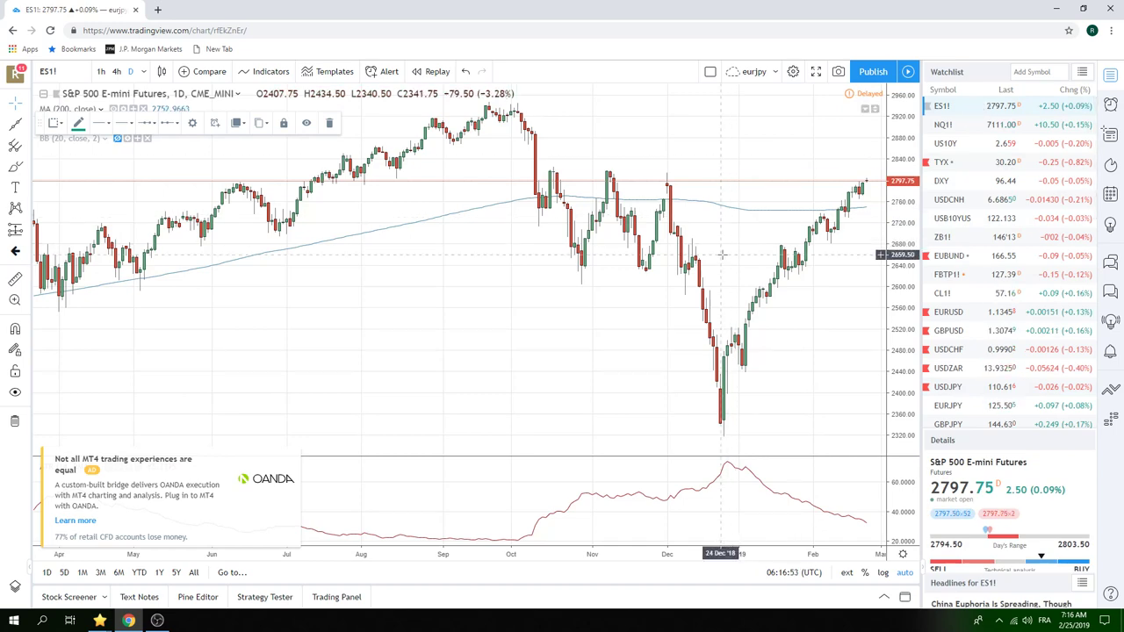
Zoom the ES1! chart and set its interval to 60 minutes by typing 60.
scroll(722, 254, "up", 3)
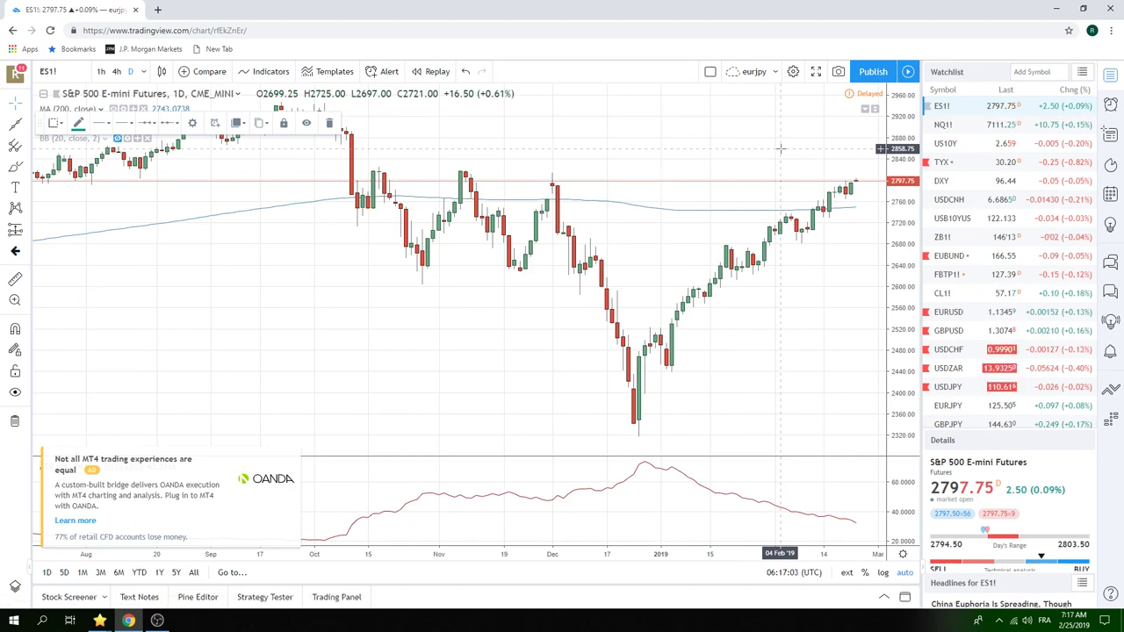
type("60")
key("Return")
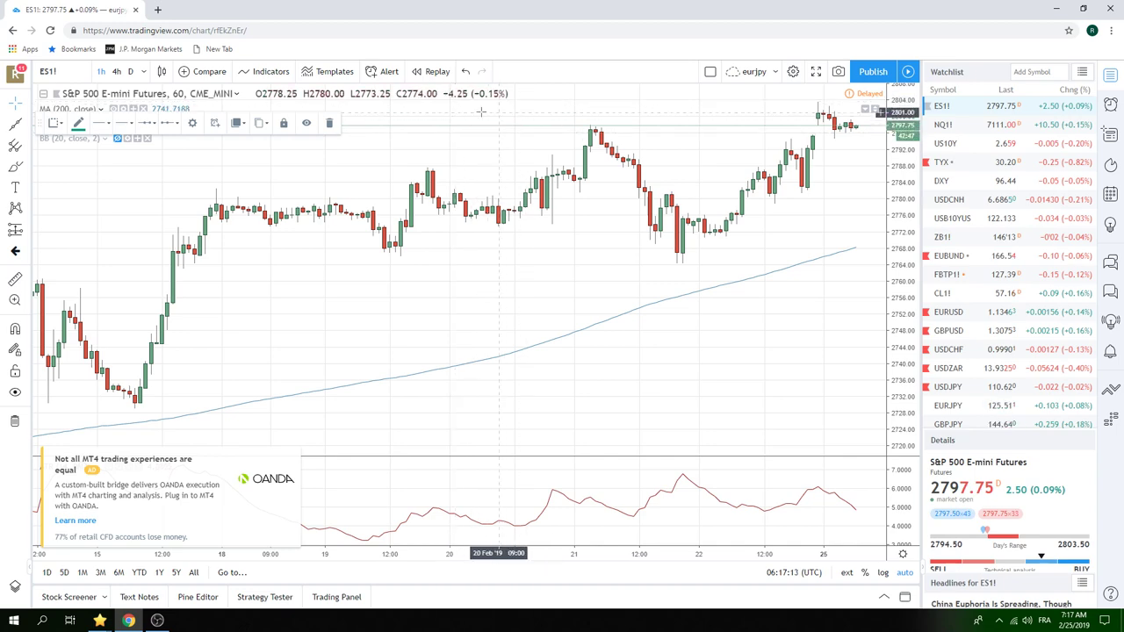
Switch the ES1! chart to 4h bars, leaving space after the latest candle, zoomed out to December–February.
scroll(472, 176, "down", 3)
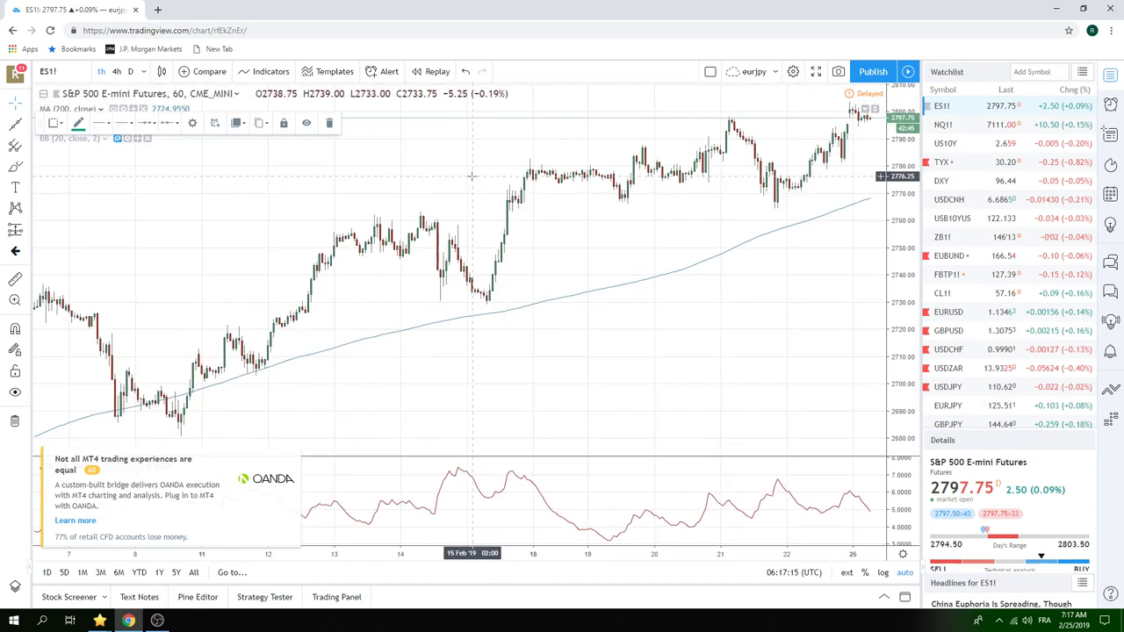
left_click(116, 71)
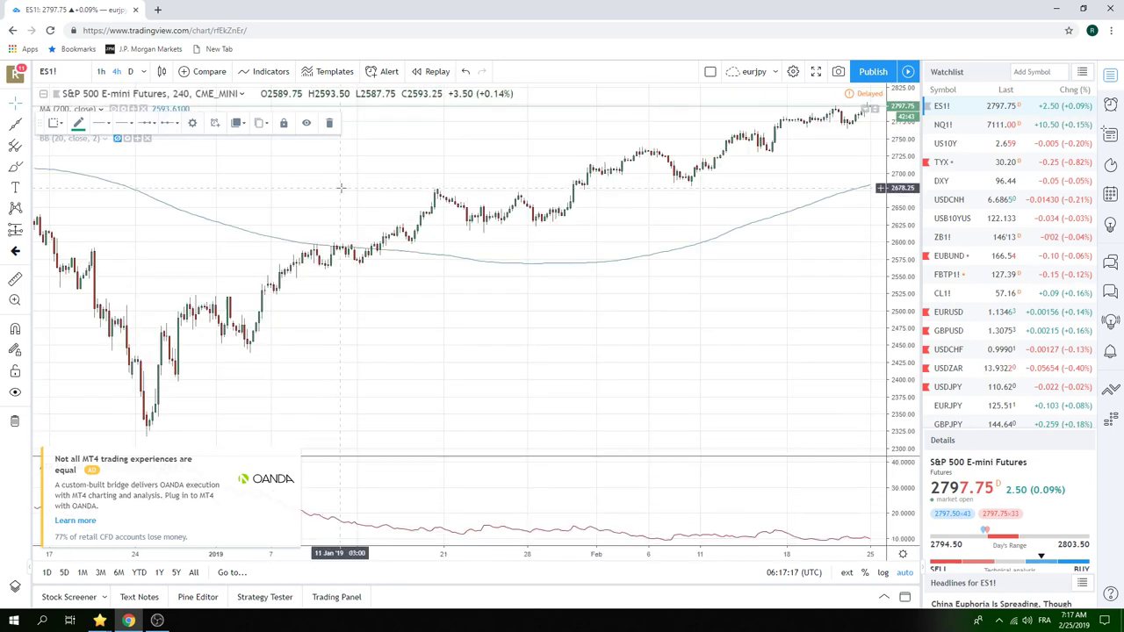
left_click_drag(571, 212, 454, 219)
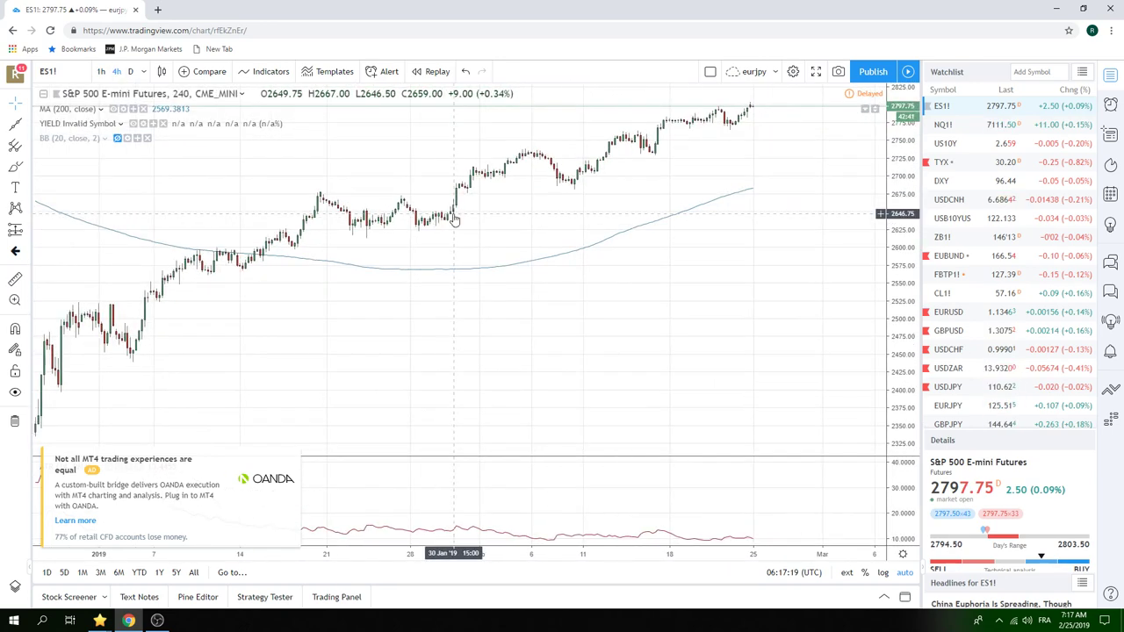
scroll(454, 219, "down", 2)
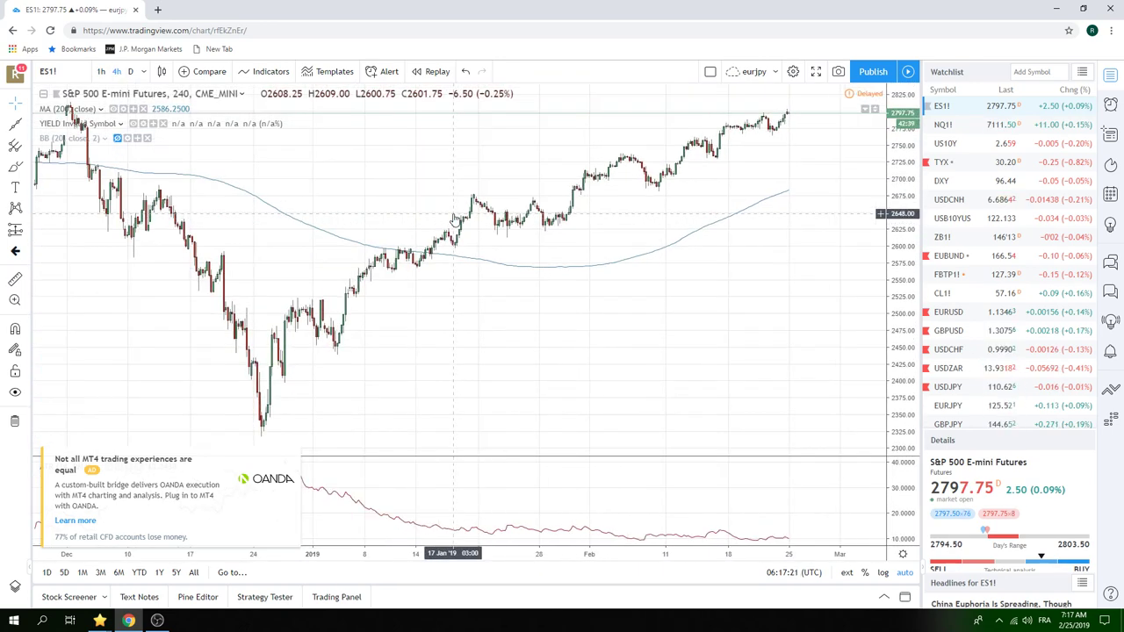